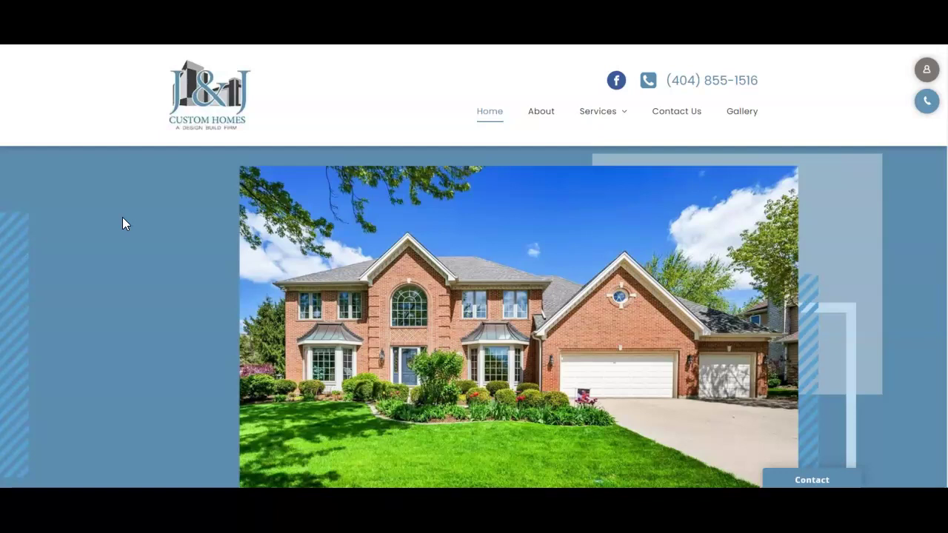
- Review the J & J Custom Homes homepage, including its intro text, served counties, photo gallery, contact form, testimonial and footer
scroll(122, 218, down, 10)
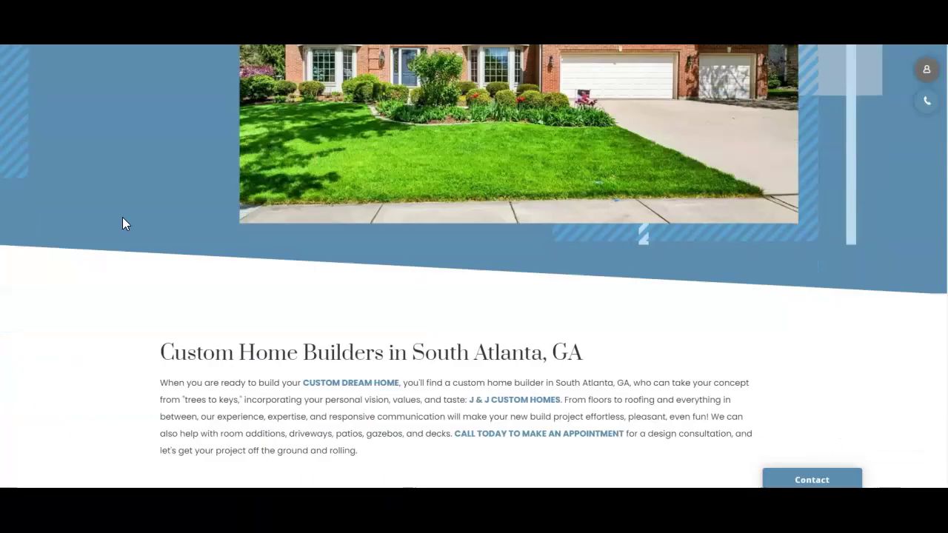
scroll(123, 224, up, 2)
scroll(122, 222, down, 6)
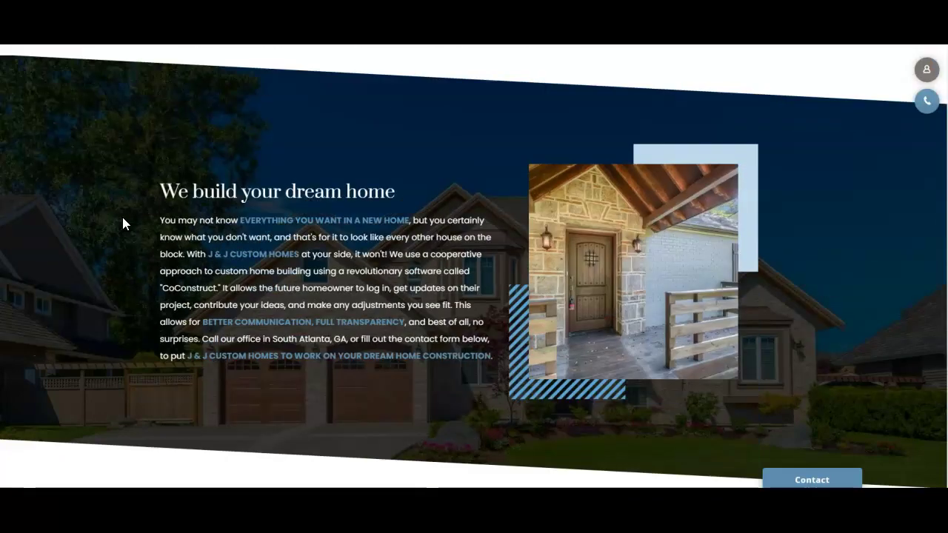
scroll(117, 230, down, 10)
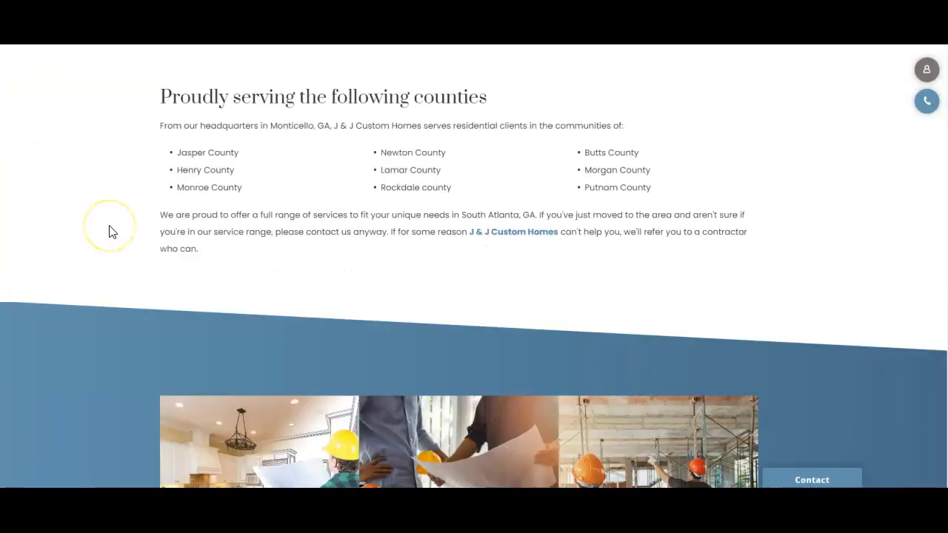
scroll(109, 226, down, 15)
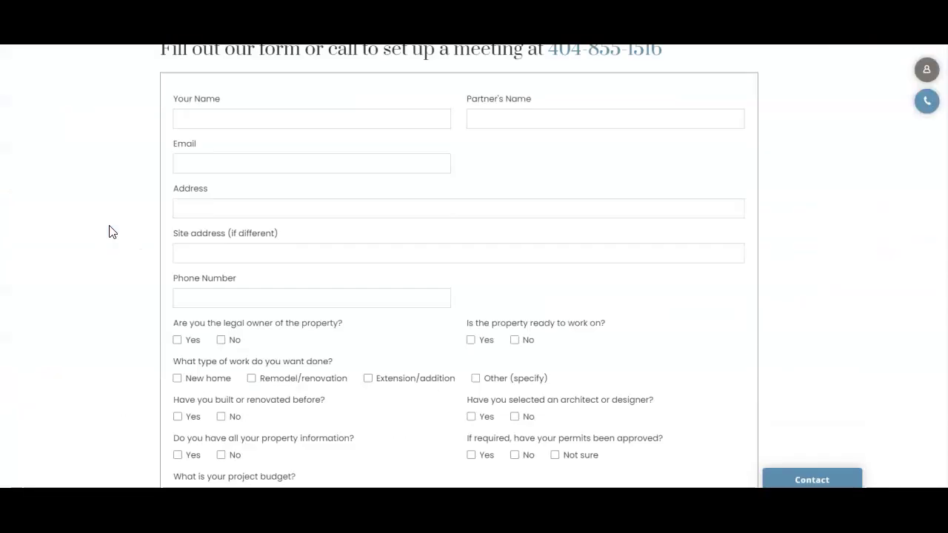
scroll(109, 231, down, 2)
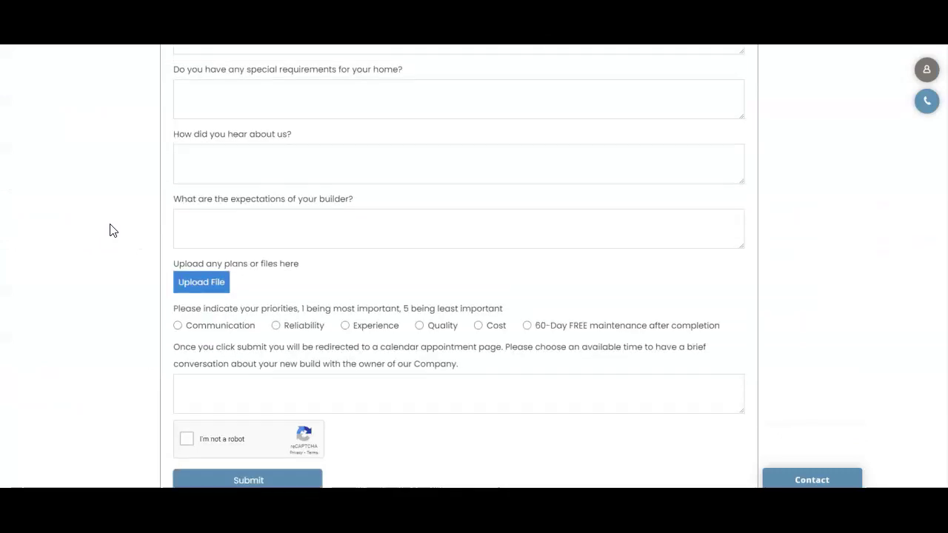
scroll(110, 229, up, 10)
scroll(110, 230, down, 3)
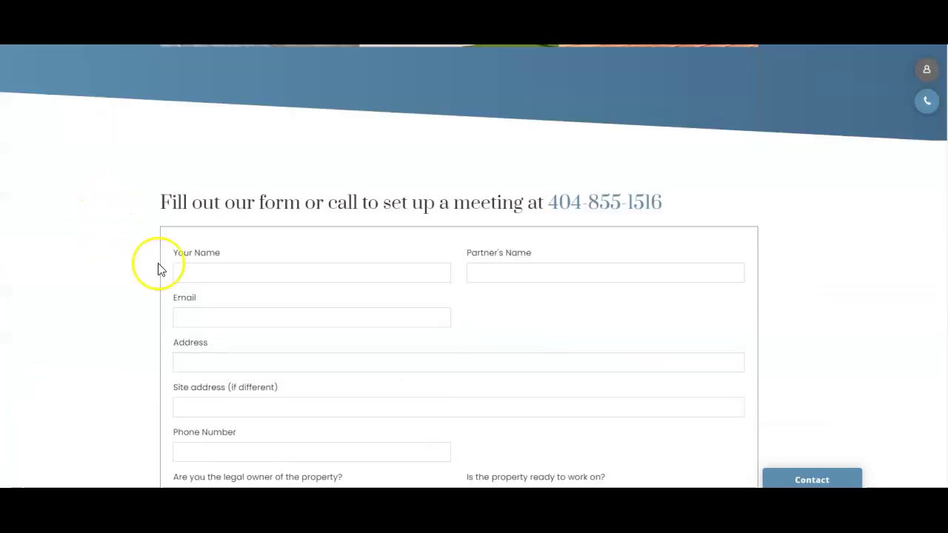
scroll(93, 278, down, 20)
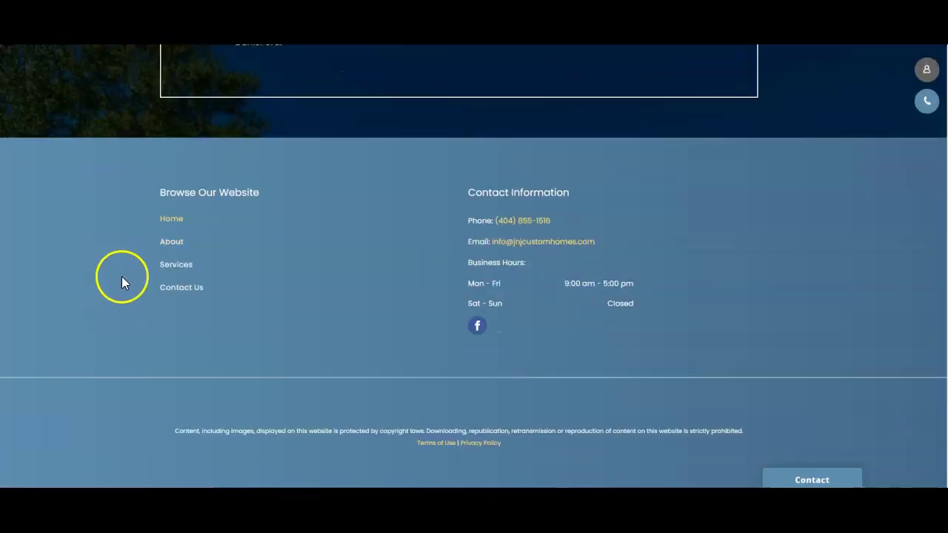
scroll(121, 288, up, 6)
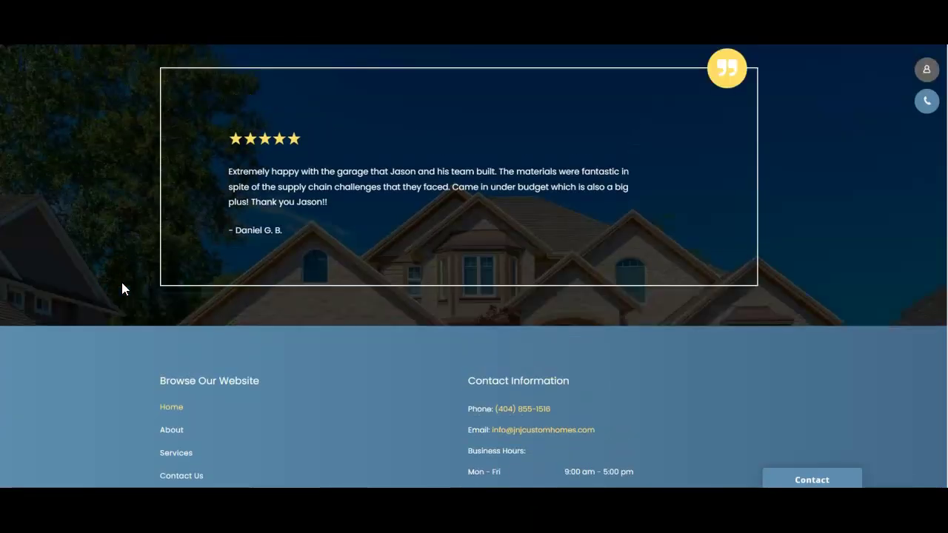
scroll(123, 289, up, 10)
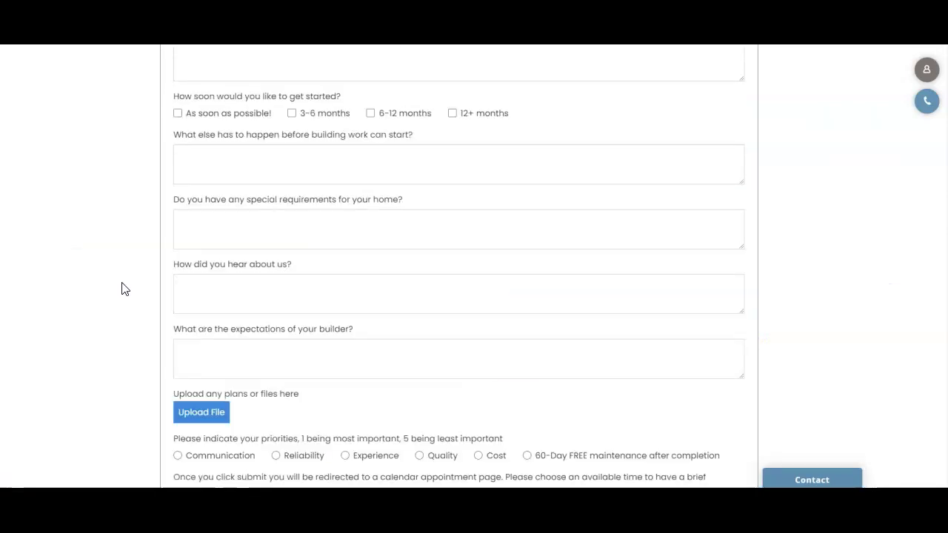
scroll(124, 289, up, 15)
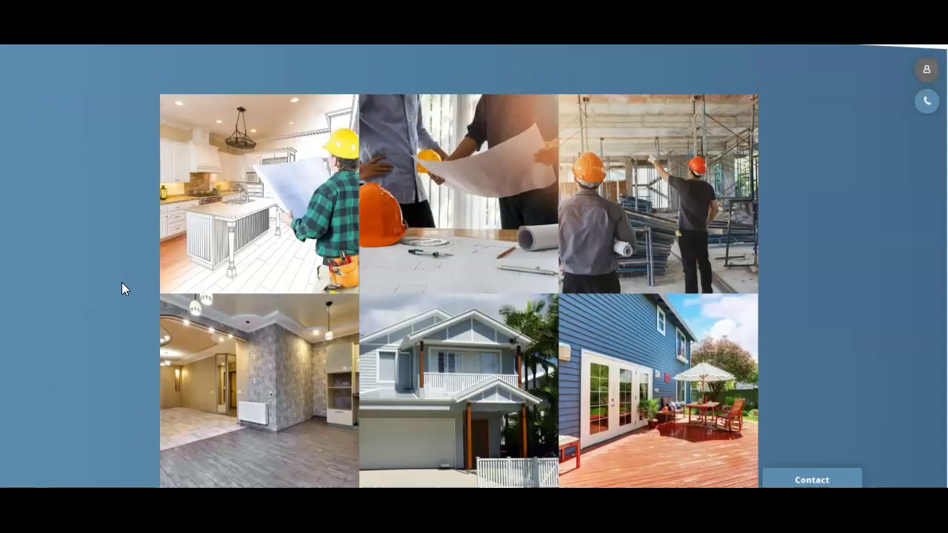
scroll(122, 288, up, 15)
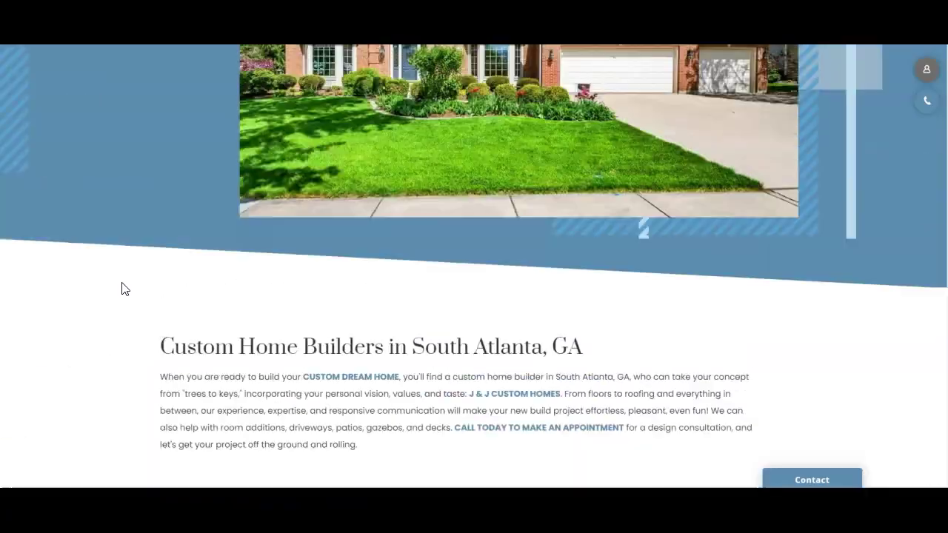
scroll(123, 289, up, 4)
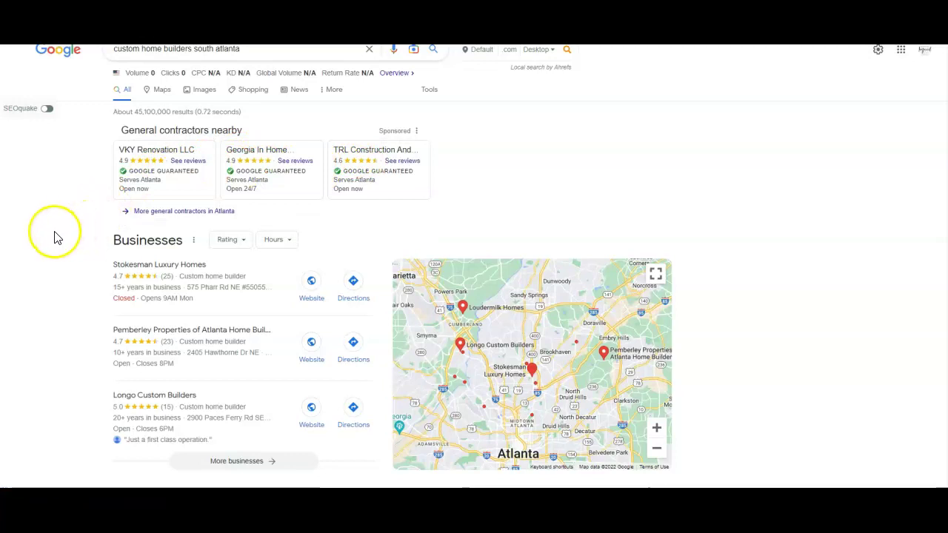
- Examine the Google results for "custom home builders south atlanta", including the map listings, organic rankings, ads and the Ahrefs metrics under each result
scroll(75, 239, down, 2)
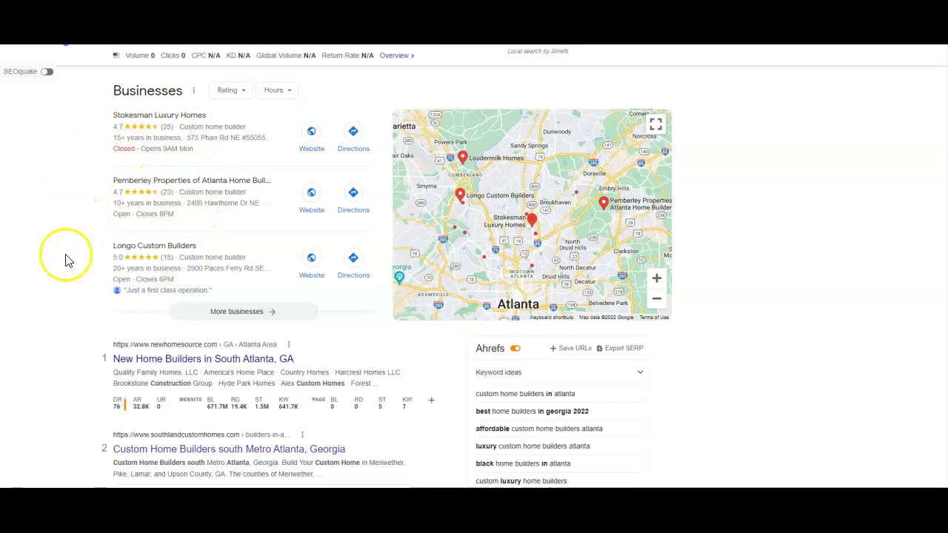
scroll(65, 259, down, 2)
scroll(148, 304, down, 2)
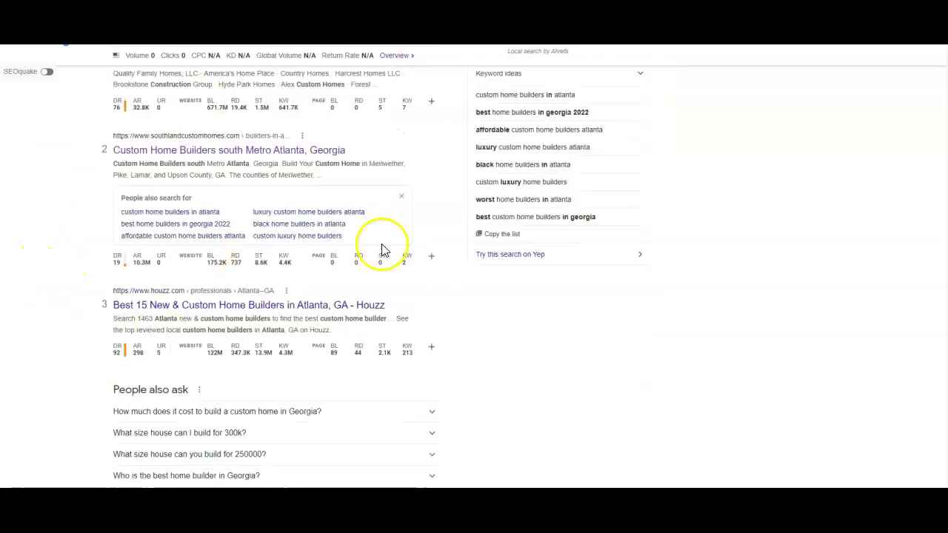
scroll(250, 219, down, 2)
scroll(227, 292, down, 2)
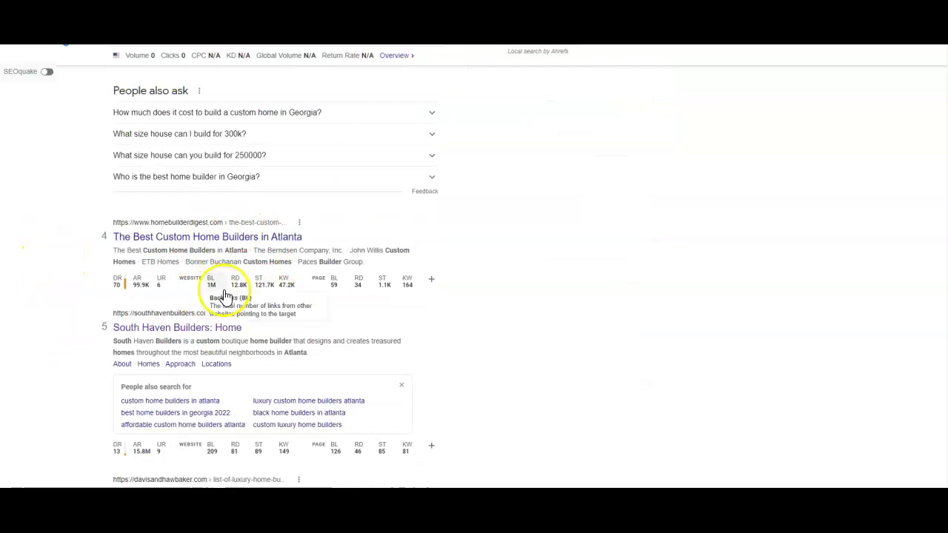
scroll(262, 288, down, 4)
scroll(212, 299, down, 4)
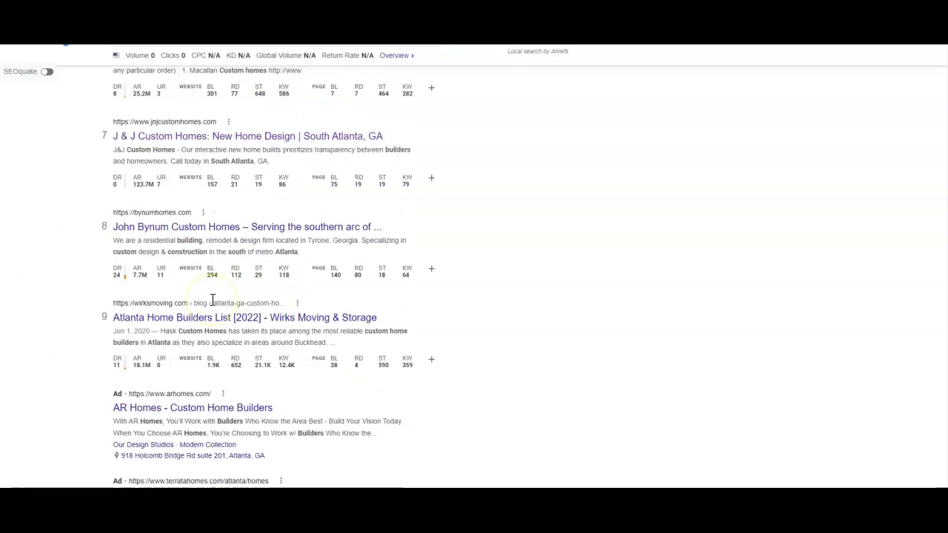
scroll(218, 299, up, 1)
scroll(218, 298, up, 10)
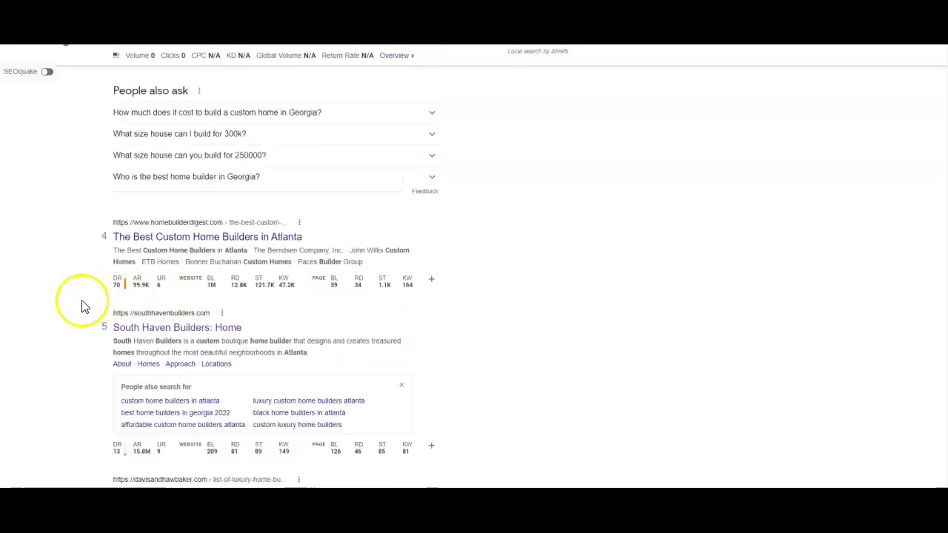
scroll(74, 312, up, 1)
scroll(74, 313, down, 7)
scroll(74, 313, down, 7)
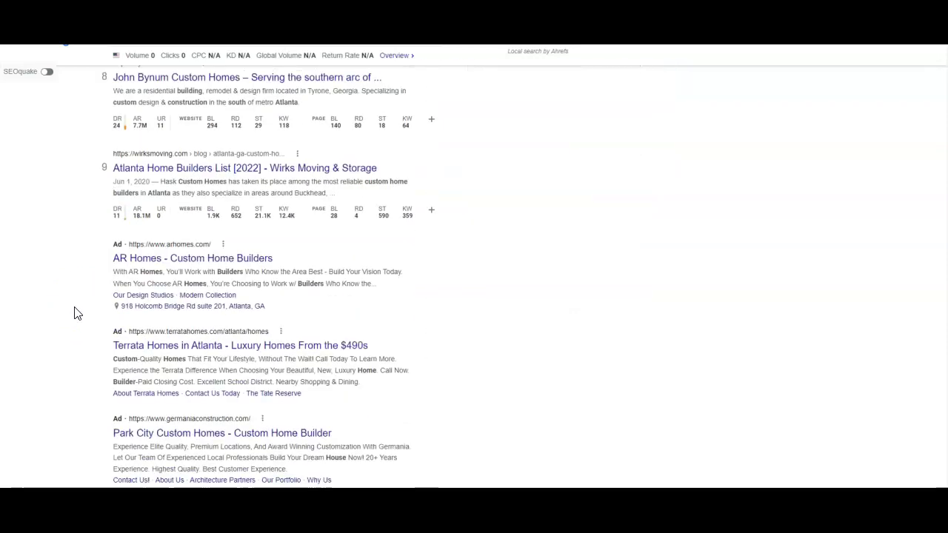
scroll(74, 313, up, 2)
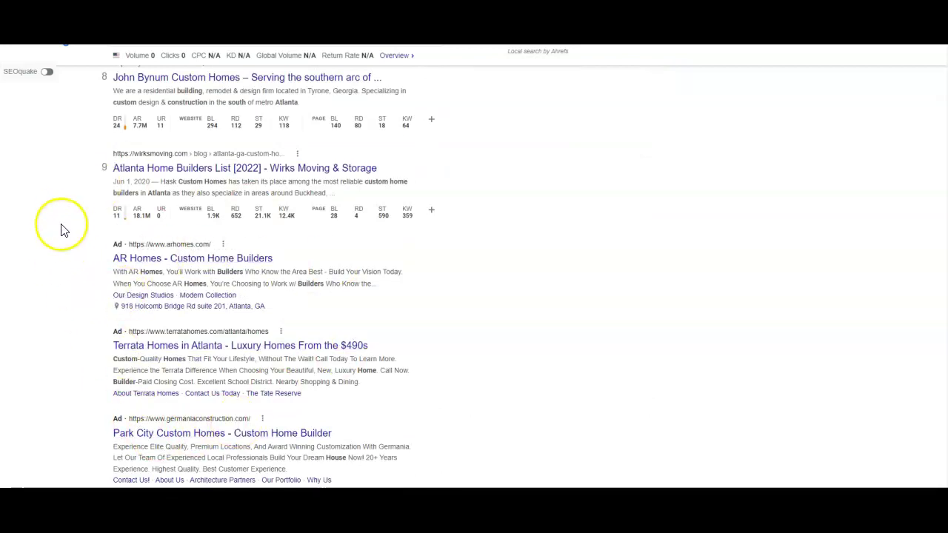
scroll(43, 245, down, 2)
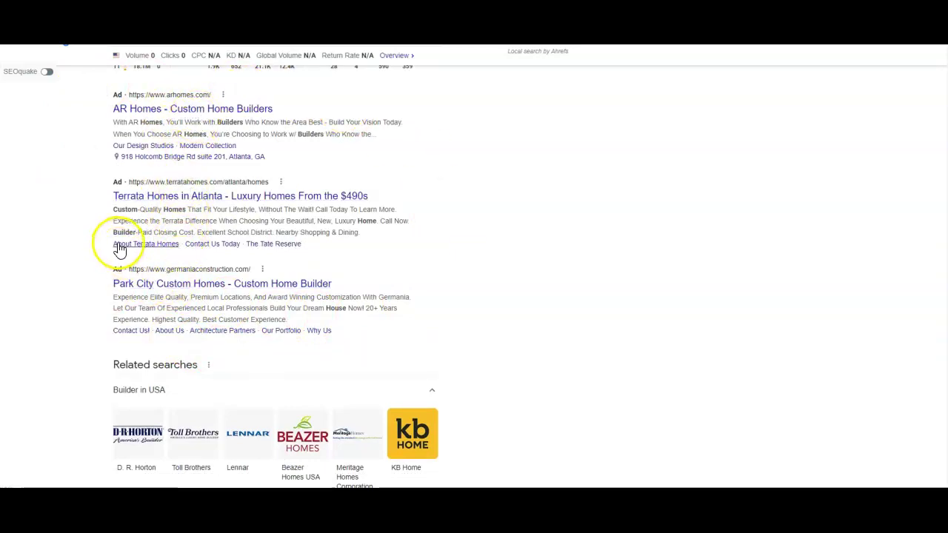
scroll(91, 239, up, 15)
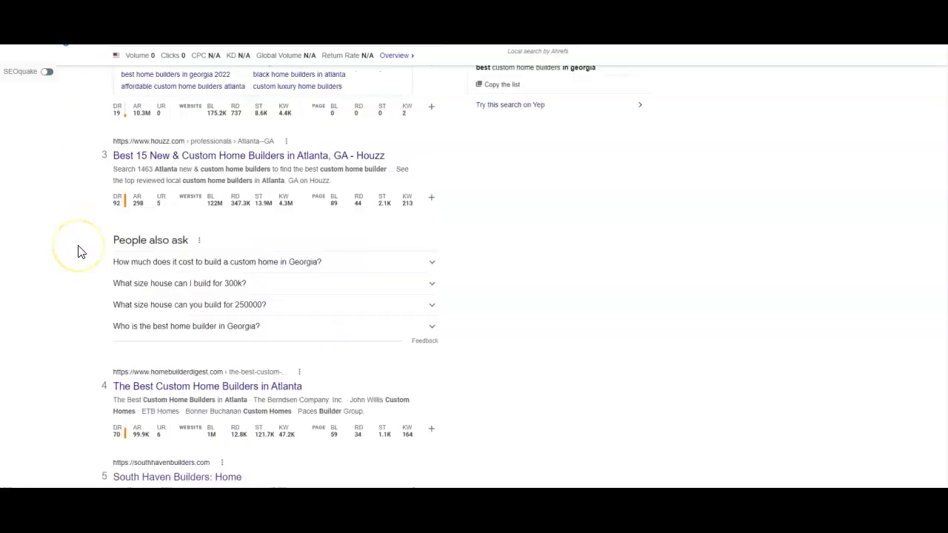
scroll(80, 252, down, 2)
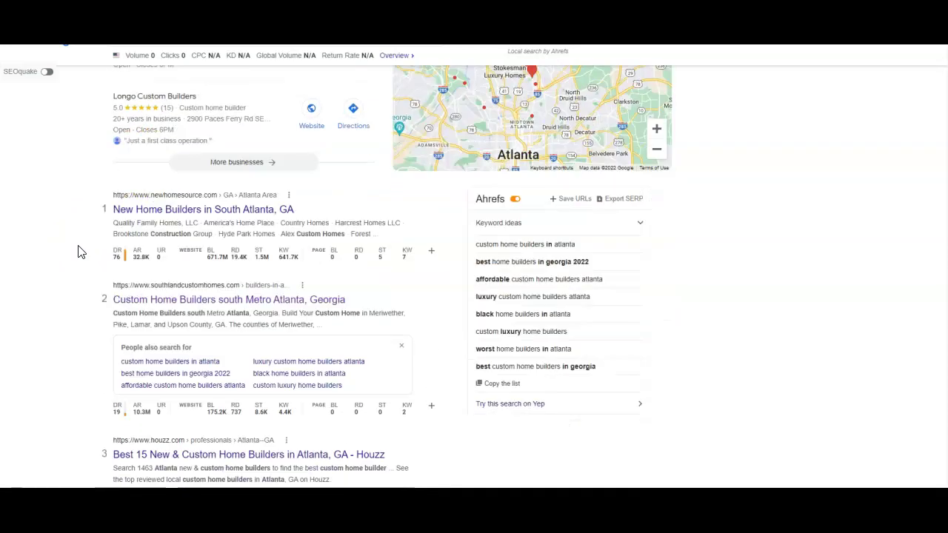
scroll(81, 252, down, 2)
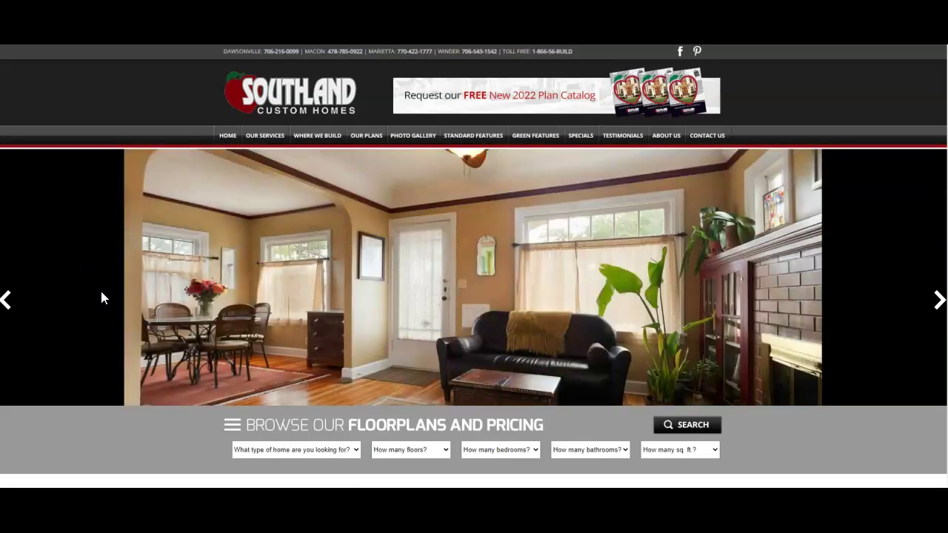
- Review the Southland Custom Homes homepage, including its intro text, showroom locations, floorplan search and footer
scroll(101, 292, down, 6)
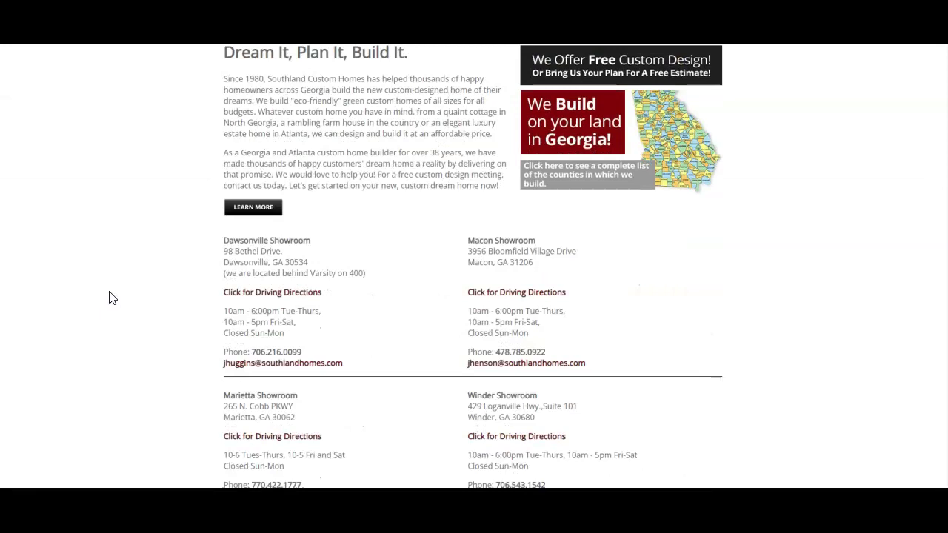
scroll(109, 296, down, 5)
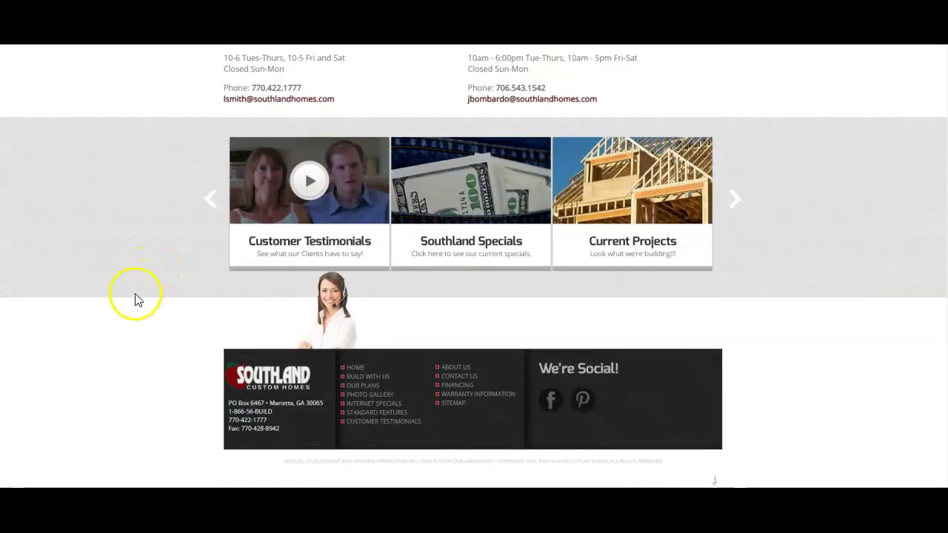
scroll(134, 299, up, 4)
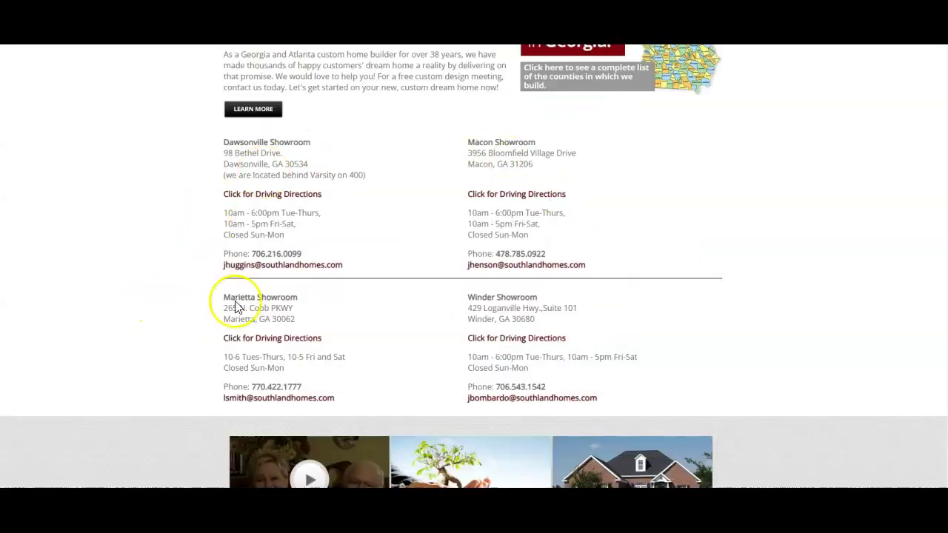
scroll(161, 368, up, 4)
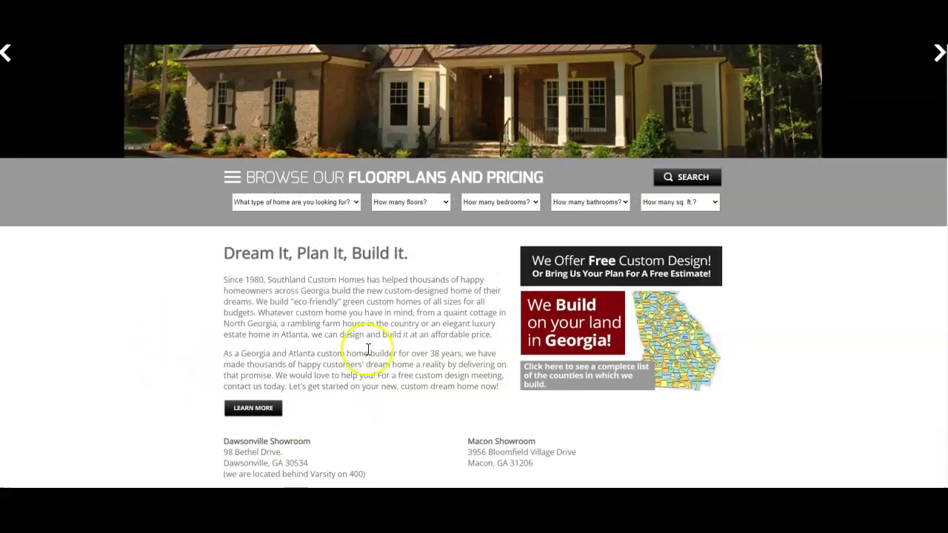
scroll(169, 380, up, 4)
scroll(135, 397, down, 4)
scroll(136, 402, up, 4)
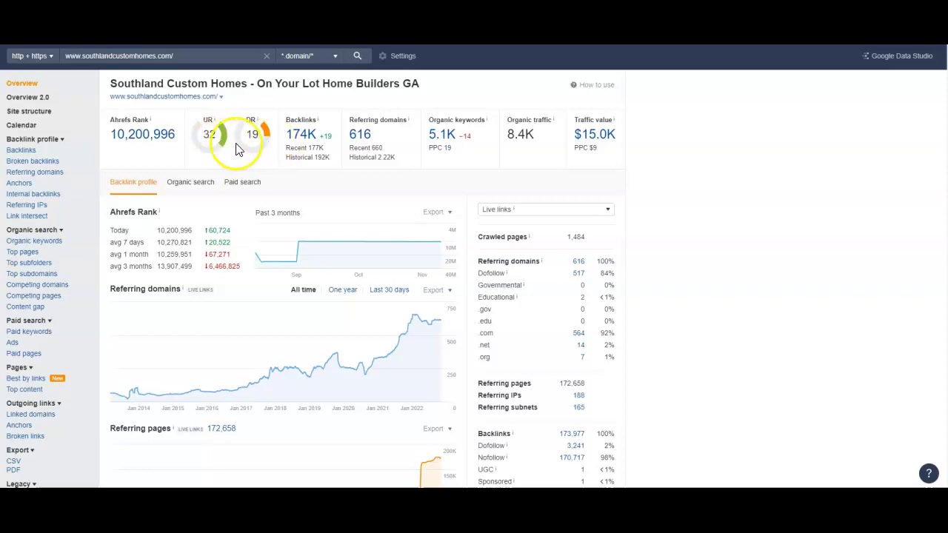
- Compare the Ahrefs overviews of southlandcustomhomes.com and jnjcustomhomes.com, and return to the Google results for "custom home builders south atlanta"
click(313, 164)
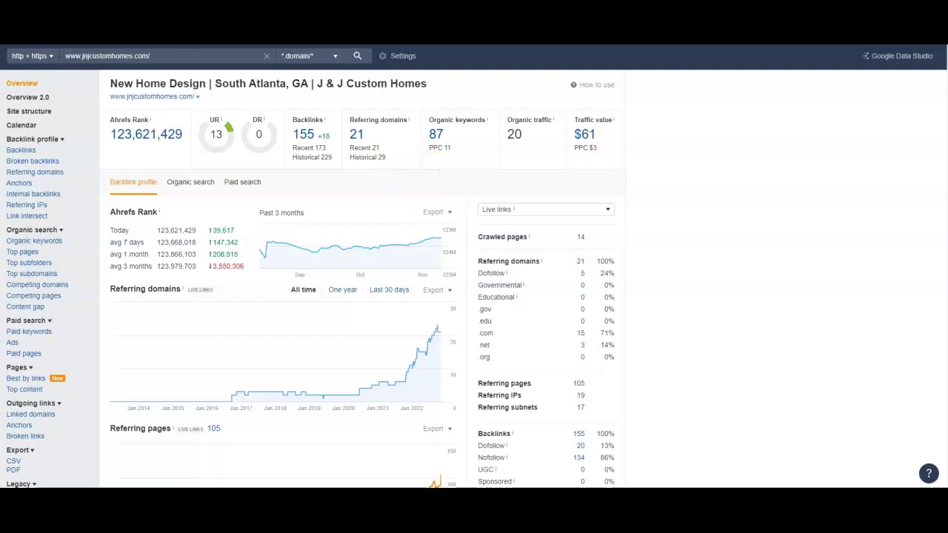
click(111, 11)
scroll(92, 170, up, 8)
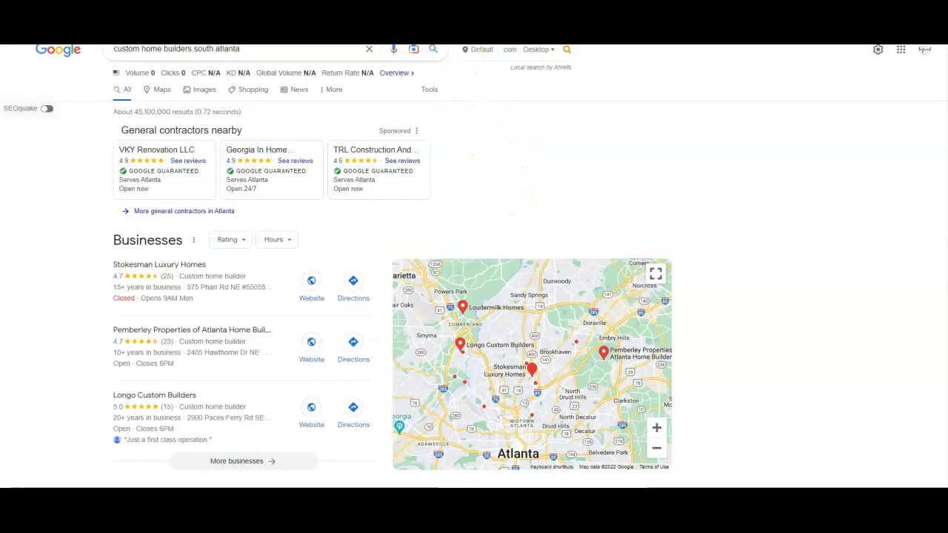
- Switch to the Ahrefs organic keywords report for southlandcustomhomes.com and examine the volume, difficulty and position of keywords containing "ga"
key(ctrl+Tab)
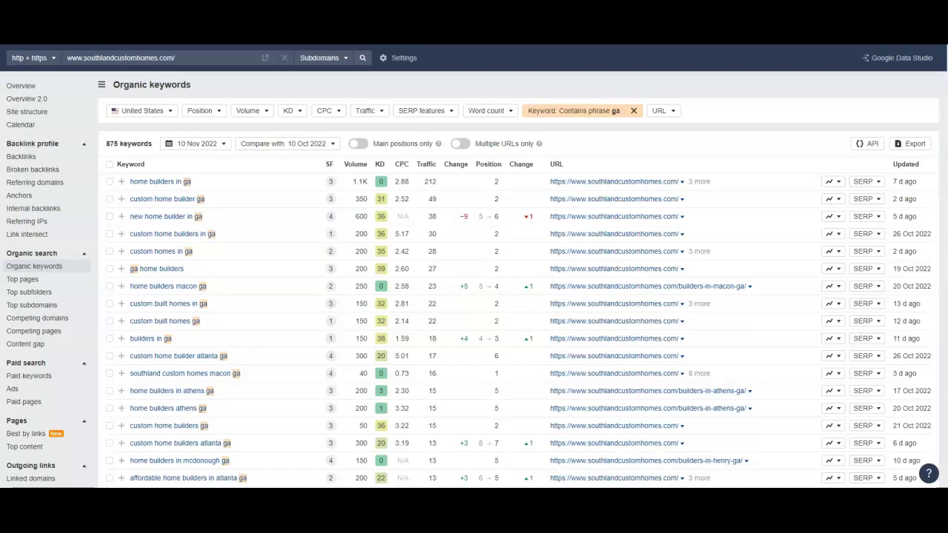
scroll(304, 211, down, 2)
scroll(300, 204, up, 2)
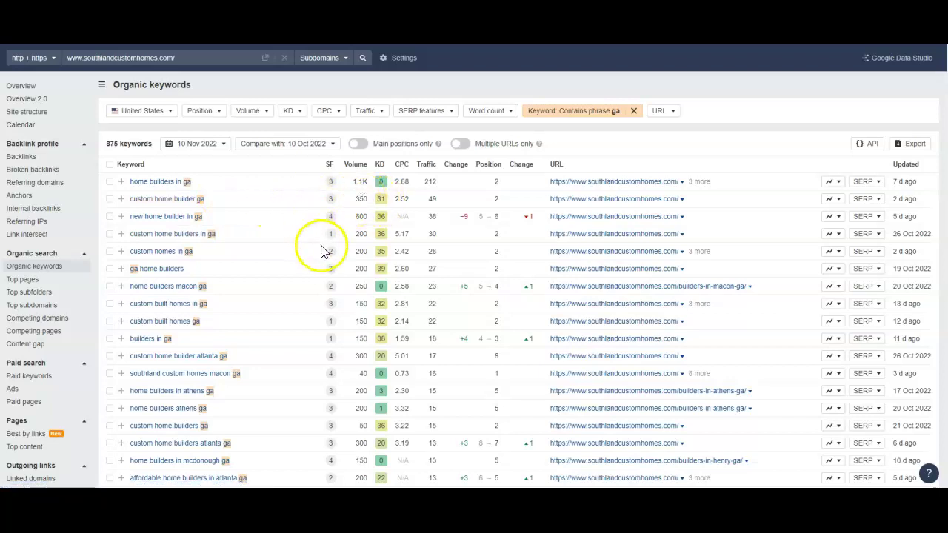
scroll(319, 252, down, 2)
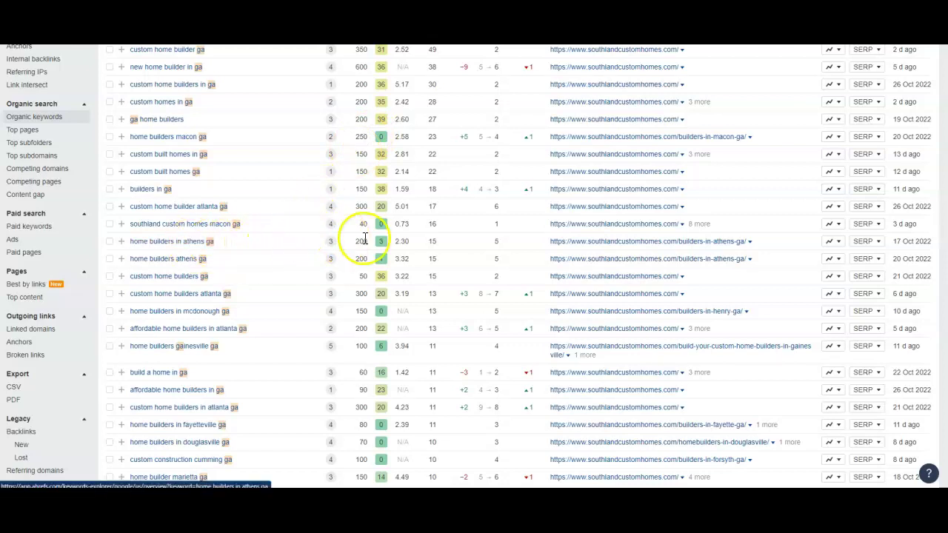
scroll(293, 182, down, 2)
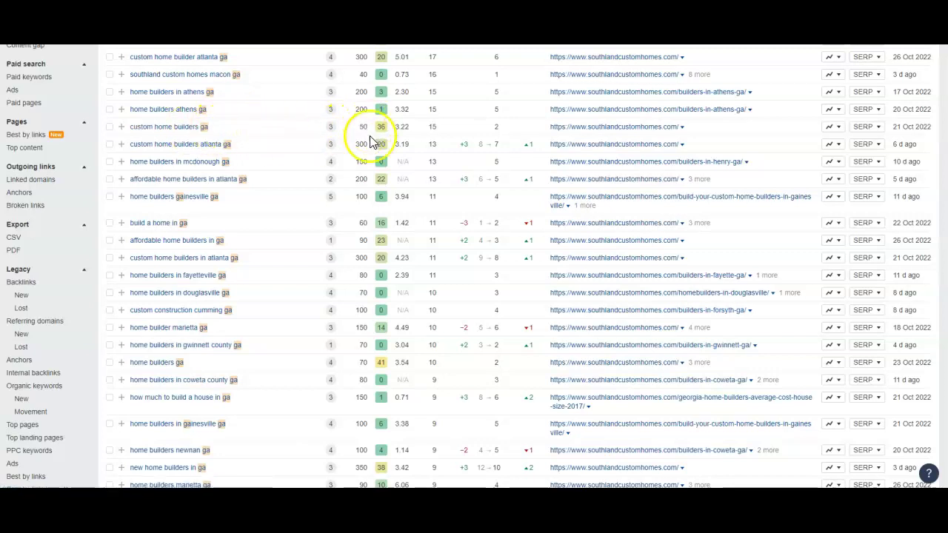
scroll(363, 324, down, 5)
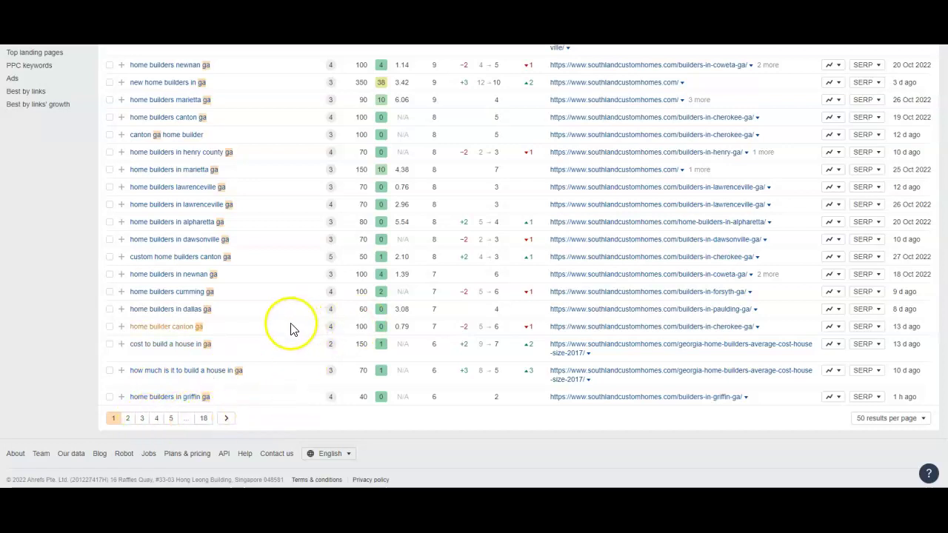
- Finish reviewing Southland's "ga" keywords, and open the Ahrefs organic keywords report for jnjcustomhomes.com to look through its keyword list
scroll(360, 365, up, 5)
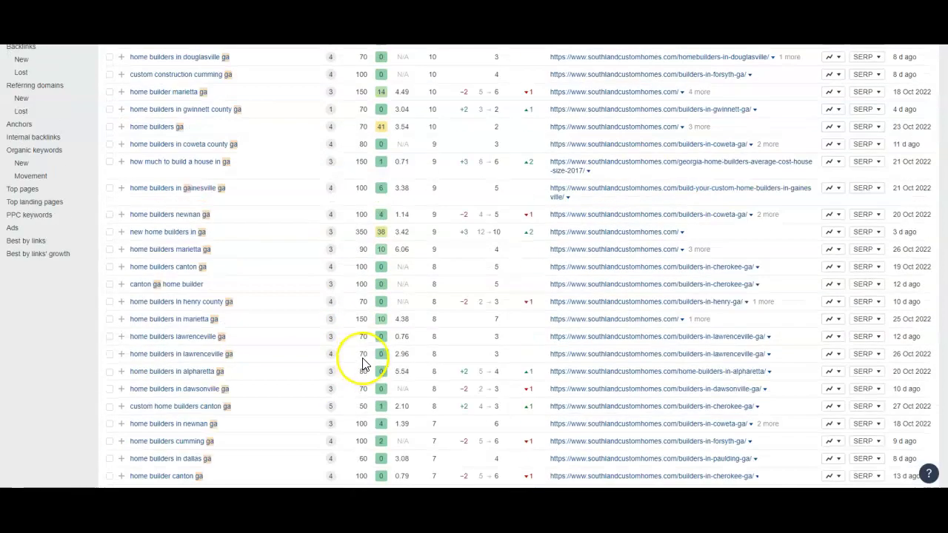
scroll(363, 364, up, 4)
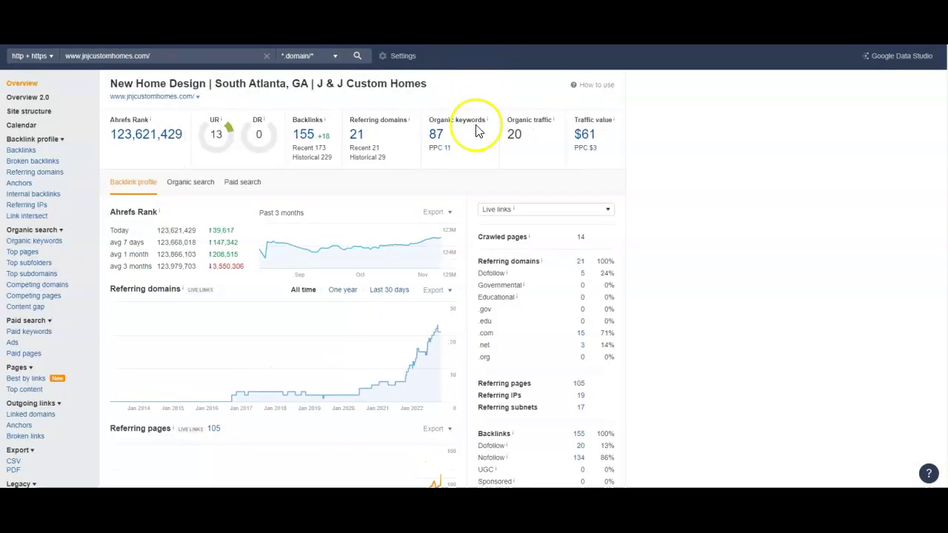
click(435, 136)
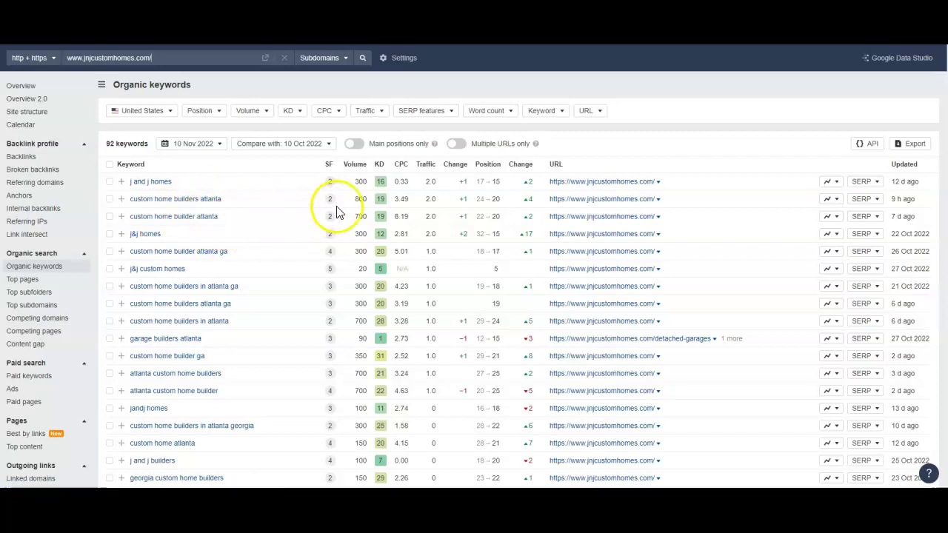
scroll(311, 221, down, 4)
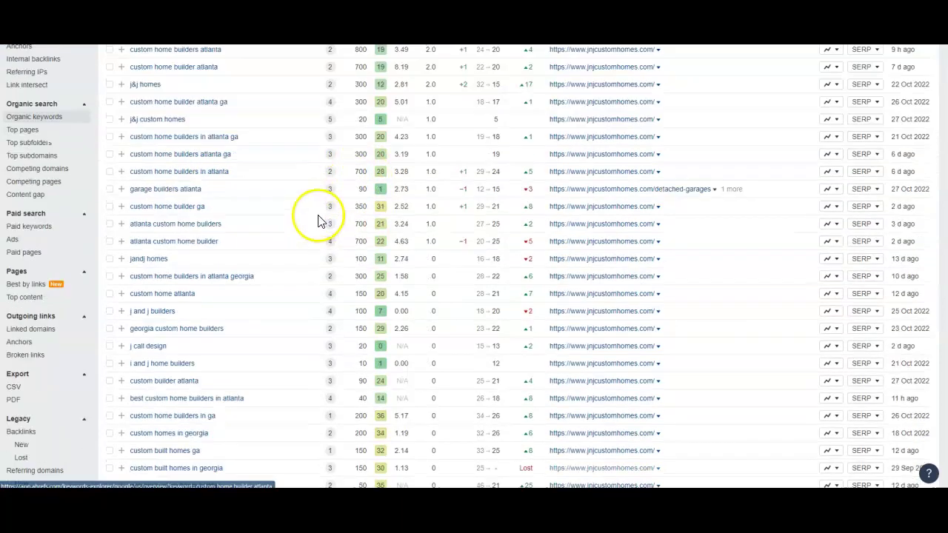
scroll(308, 334, down, 2)
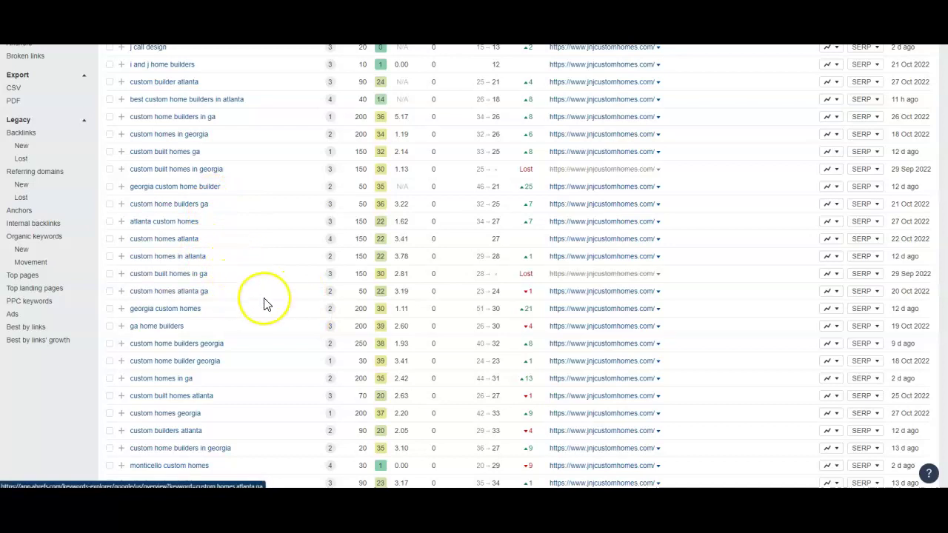
scroll(282, 303, up, 4)
scroll(285, 304, up, 2)
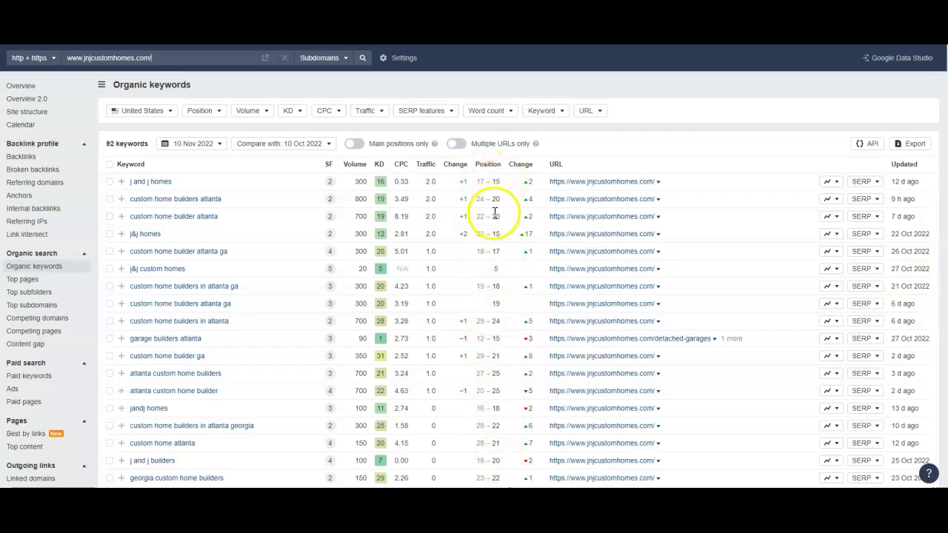
- Check the ranking positions and position changes of the organic keywords listed for jnjcustomhomes.com
scroll(496, 191, down, 4)
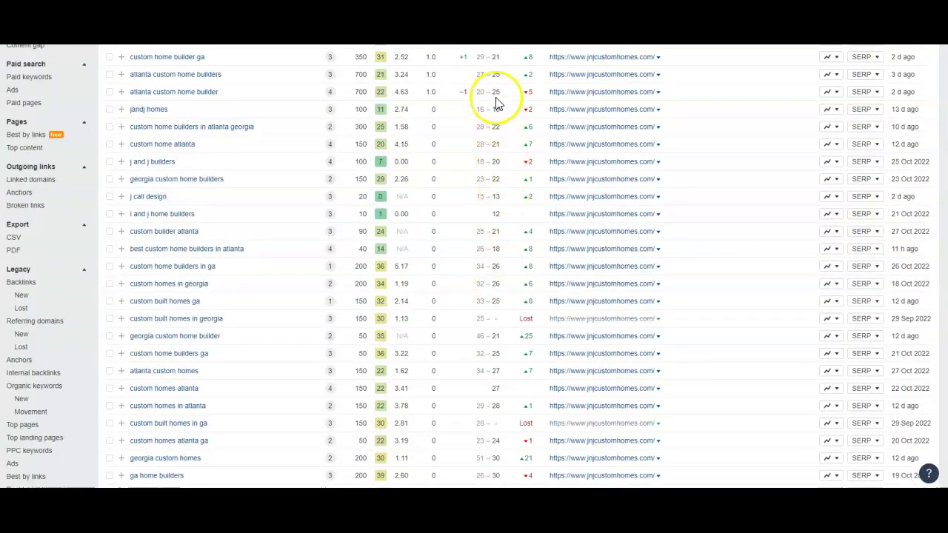
scroll(493, 222, down, 2)
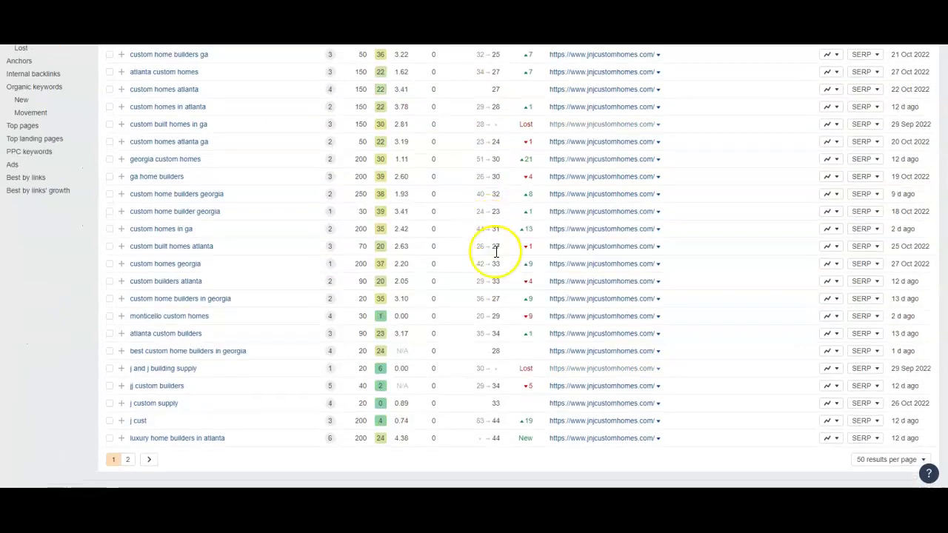
scroll(493, 281, down, 2)
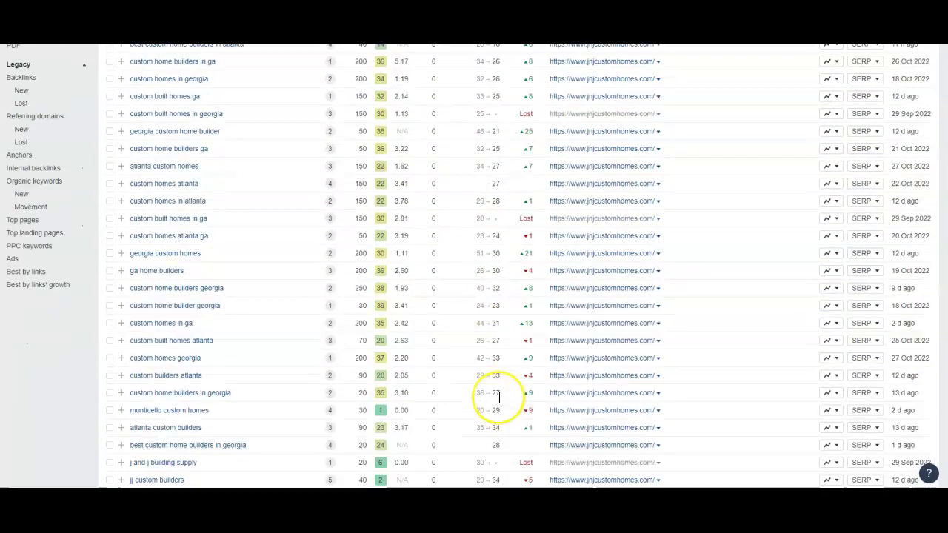
scroll(498, 398, up, 10)
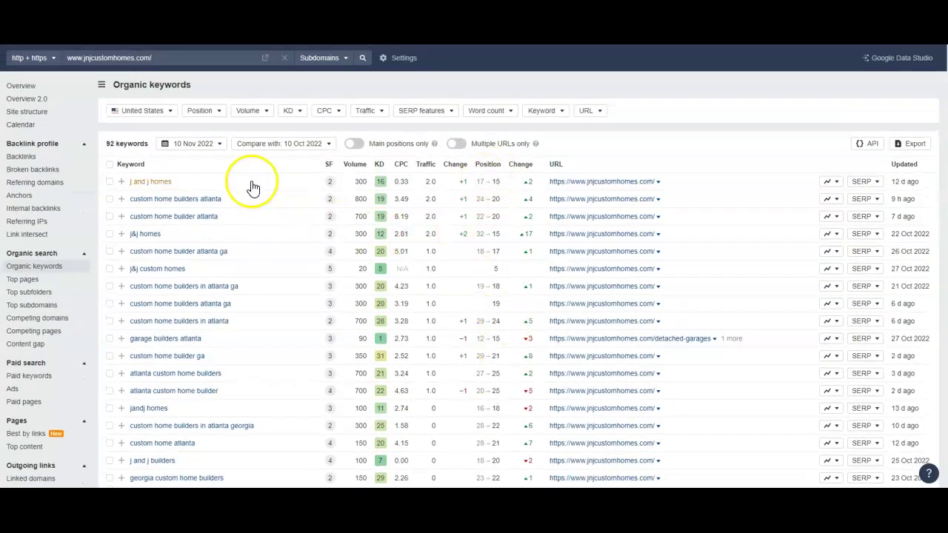
scroll(356, 284, down, 3)
scroll(359, 290, up, 3)
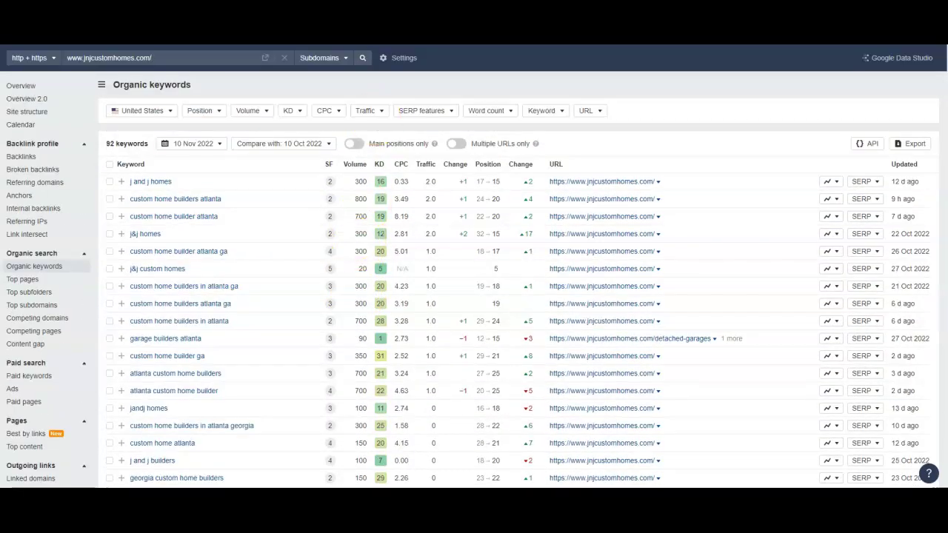